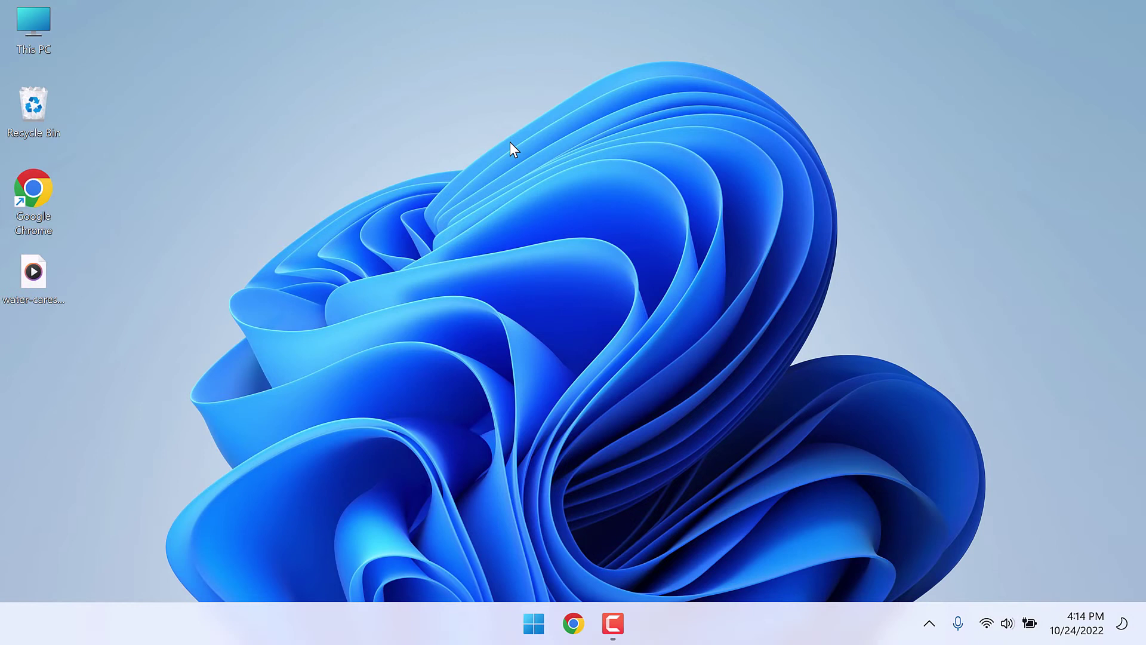
# Step: Place the water-caress-simpletone file to the right of the Google Chrome desktop shortcut
pyautogui.moveTo(33, 271); pyautogui.dragTo(155, 187)
pyautogui.write('d')
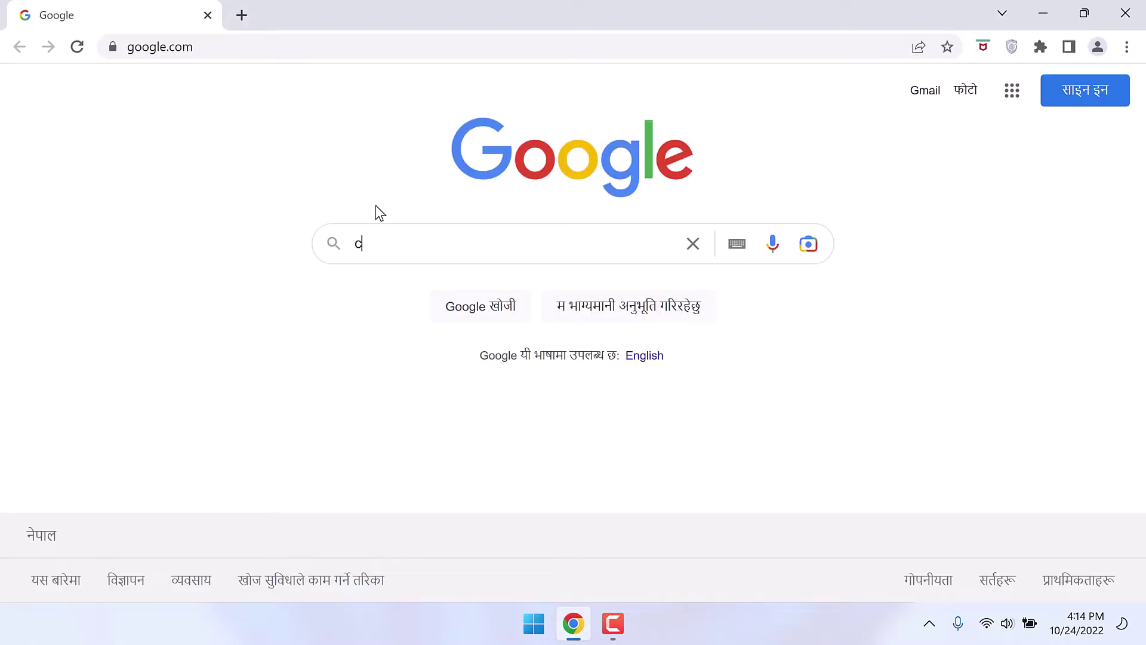
pyautogui.write('copytrans')
# Step: Search Google for copytrans and go to the CopyTrans website's Download page
pyautogui.press('Return')
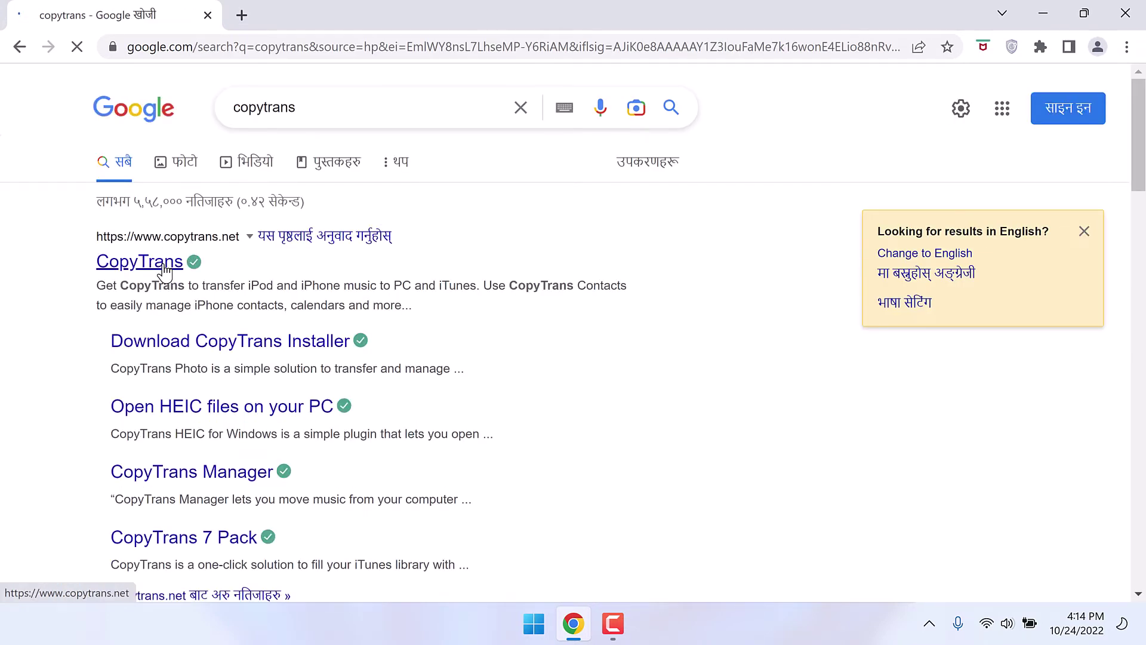
pyautogui.click(140, 260)
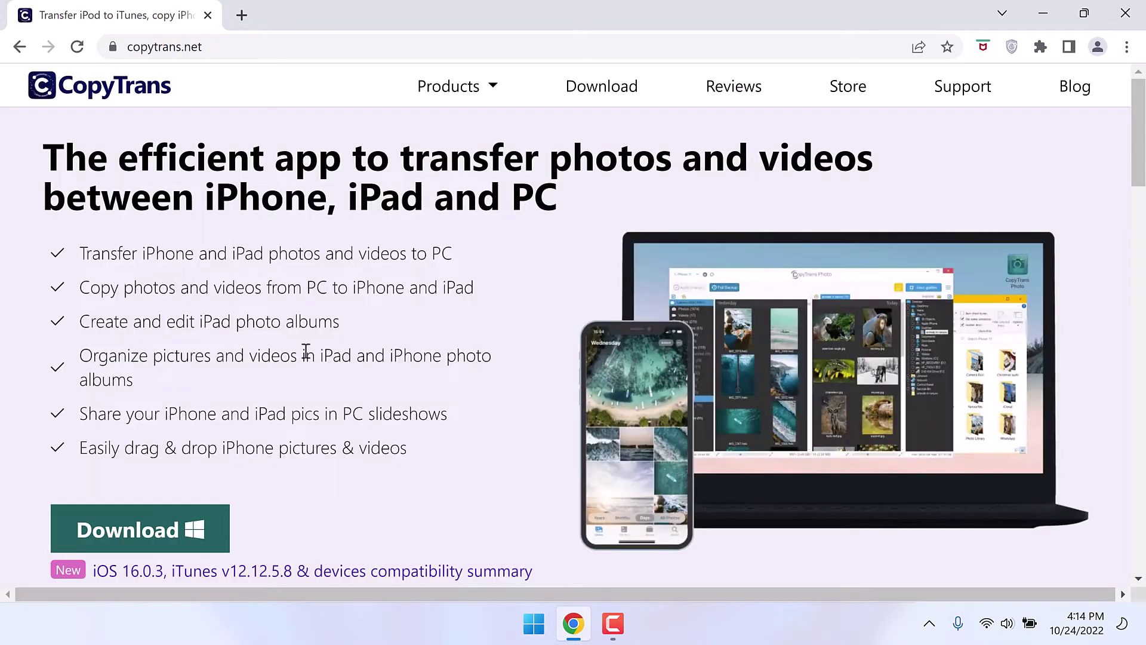
pyautogui.click(601, 86)
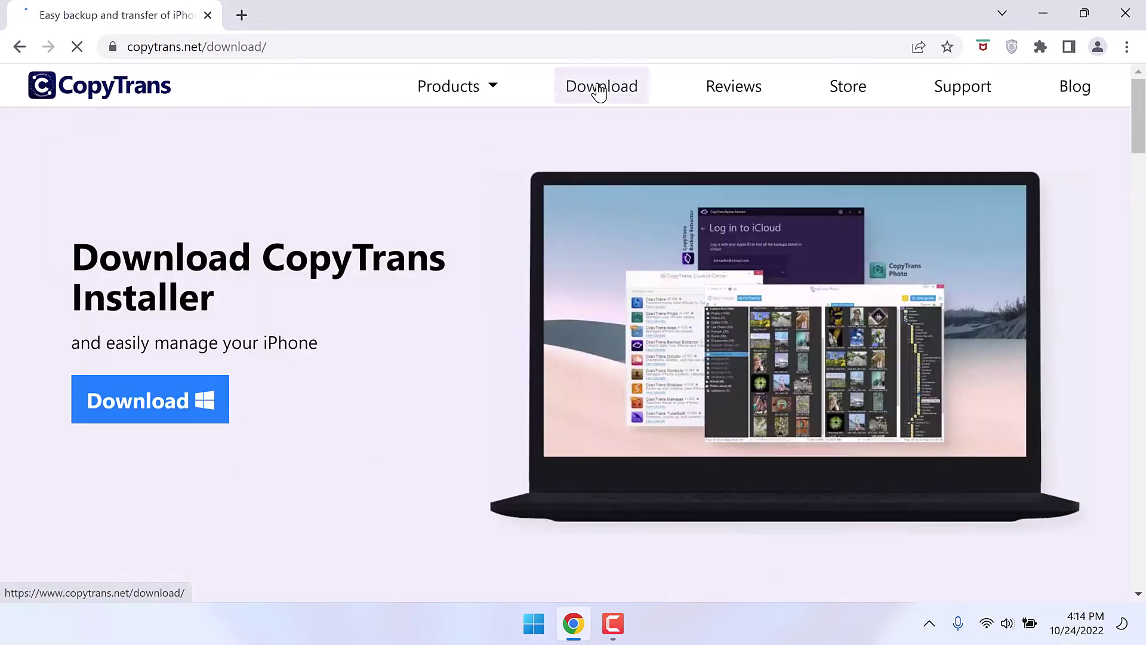
pyautogui.scroll(-8, 452, 388)
pyautogui.scroll(-6, 452, 389)
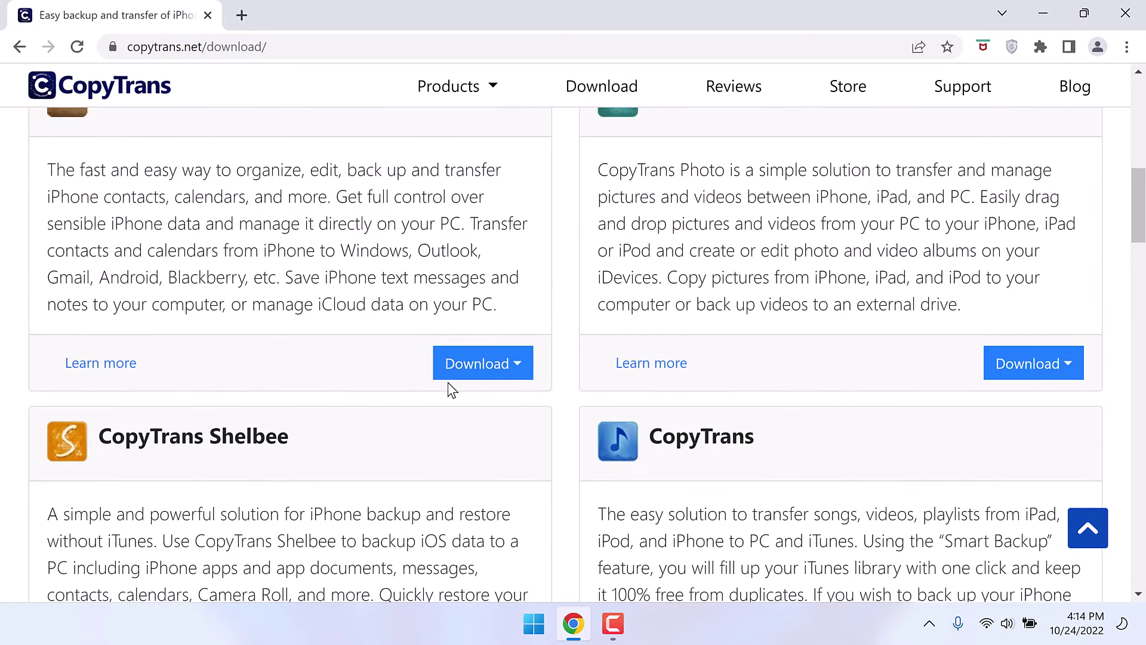
pyautogui.scroll(-8, 452, 388)
pyautogui.scroll(-2, 452, 389)
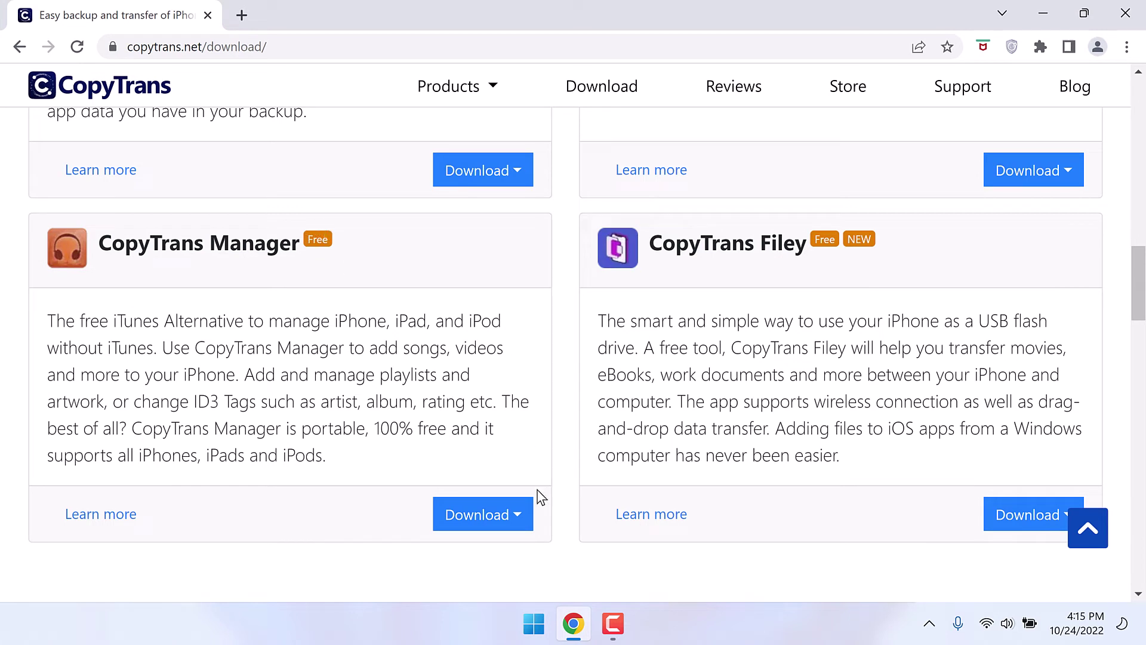
# Step: Download CopyTrans Manager as a ZIP (CopyTransManagerv1.208.zip) and show all downloads
pyautogui.click(518, 515)
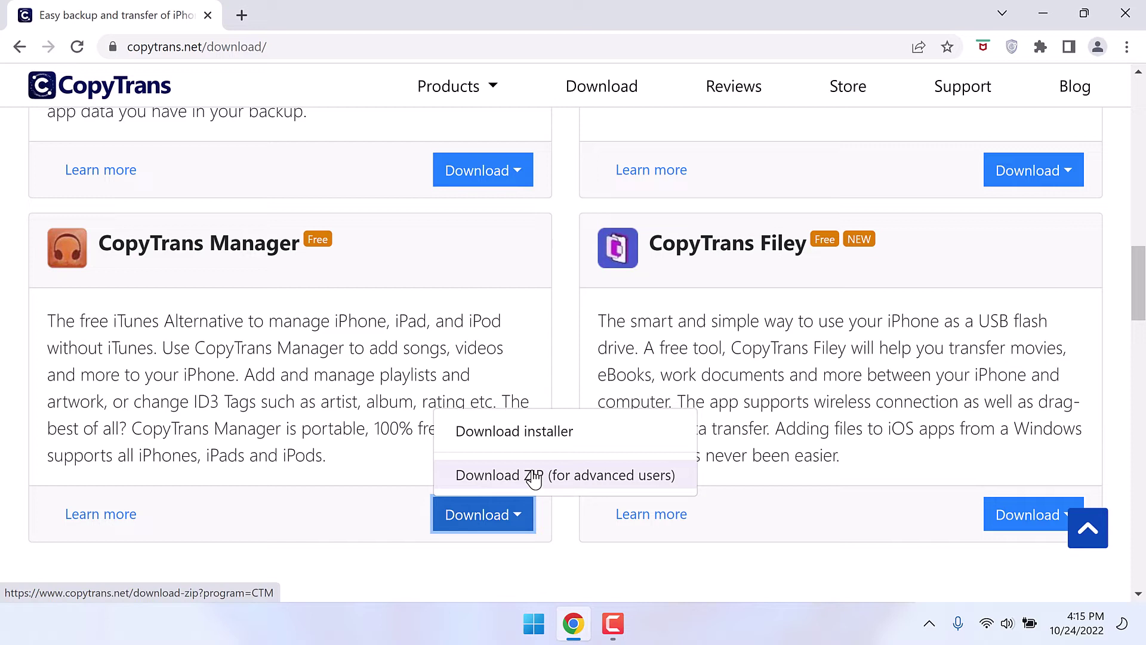
pyautogui.click(534, 476)
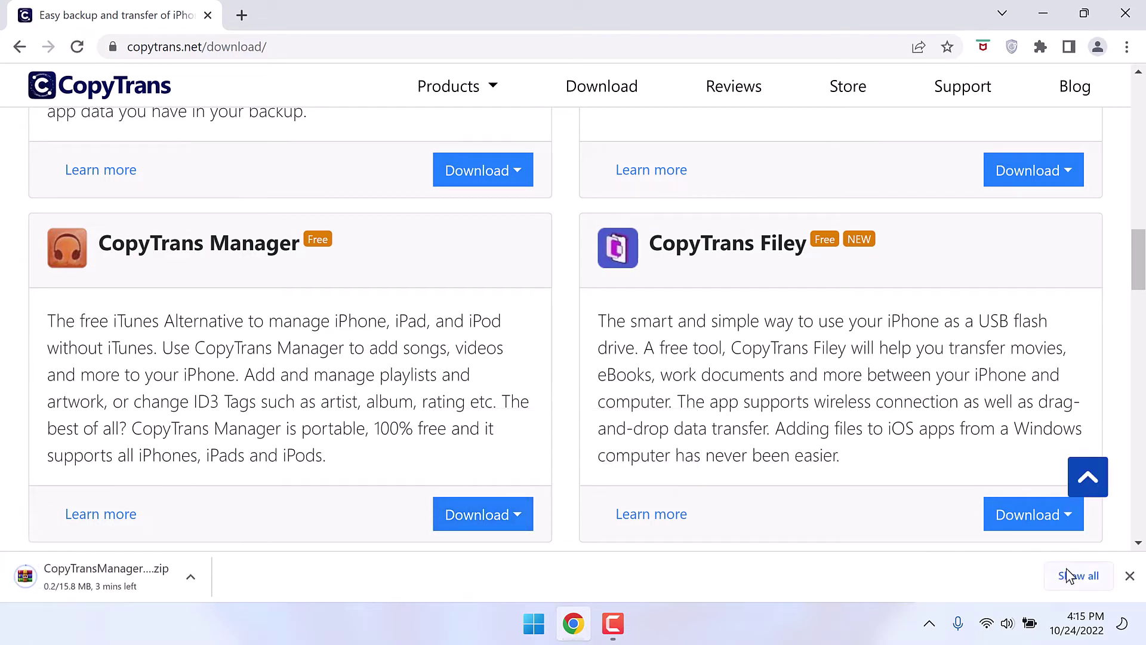
pyautogui.click(1075, 576)
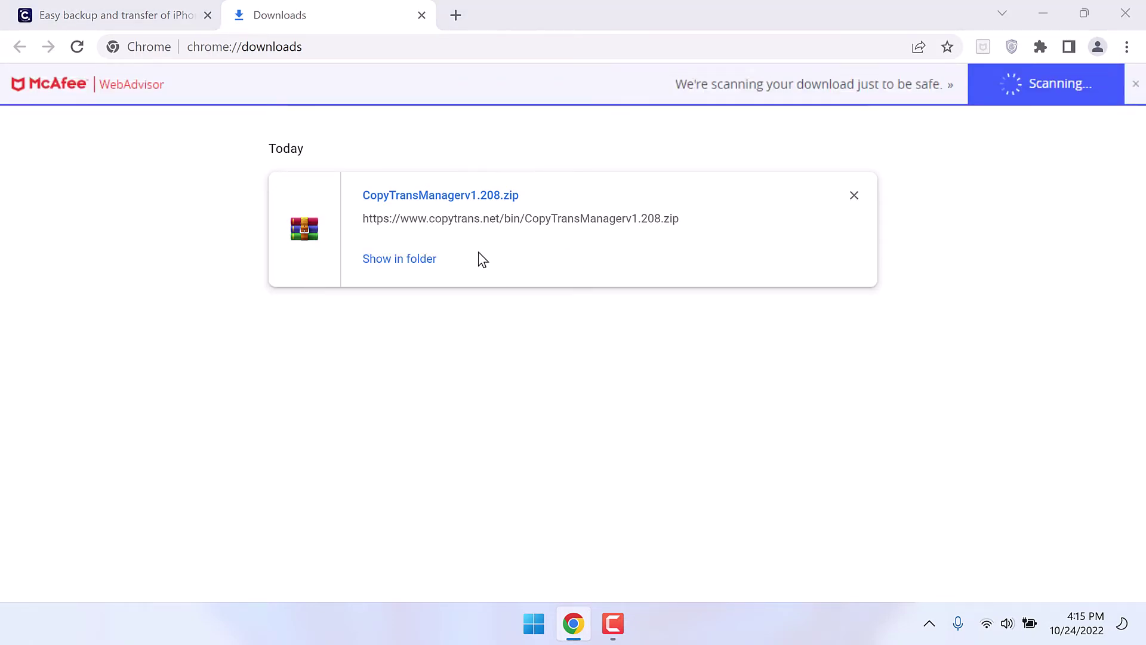
# Step: Open CopyTransManagerv1.208.zip in WinRAR, dismiss the license reminder, and extract CopyTransManager.exe to the desktop
pyautogui.click(414, 259)
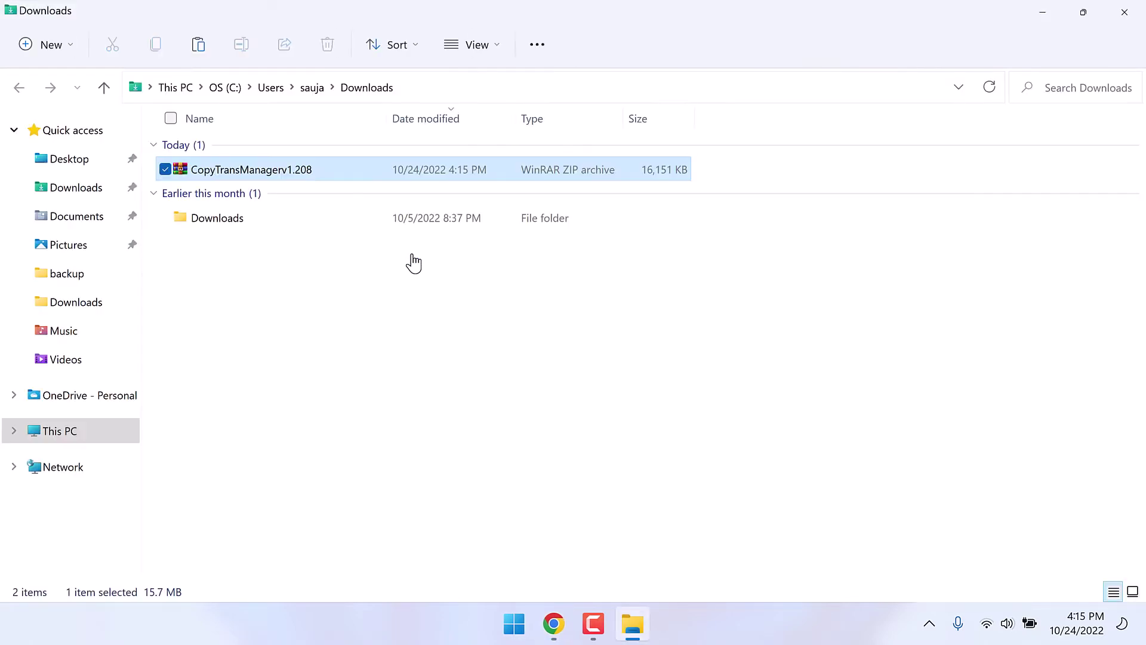
pyautogui.doubleClick(254, 170)
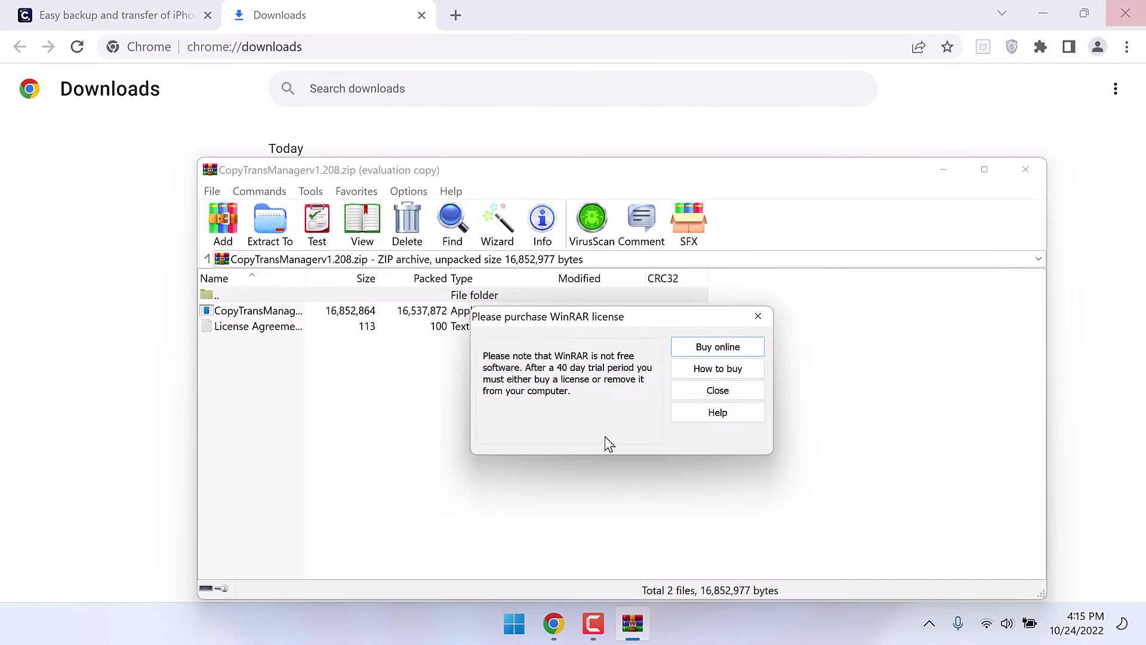
pyautogui.click(708, 390)
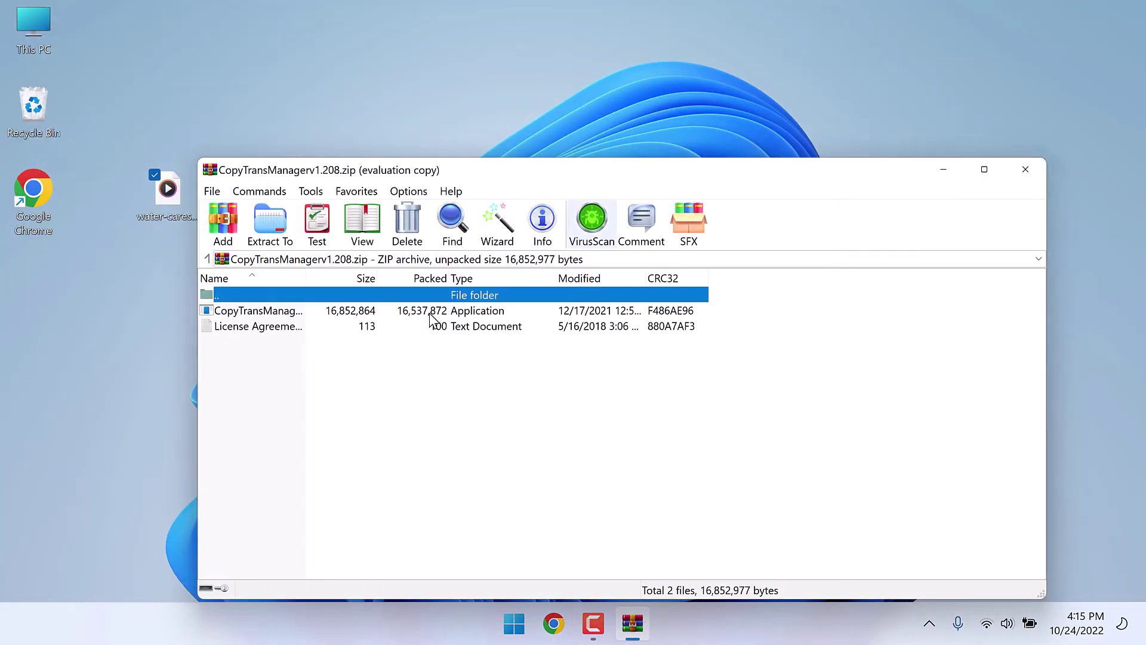
pyautogui.click(268, 310)
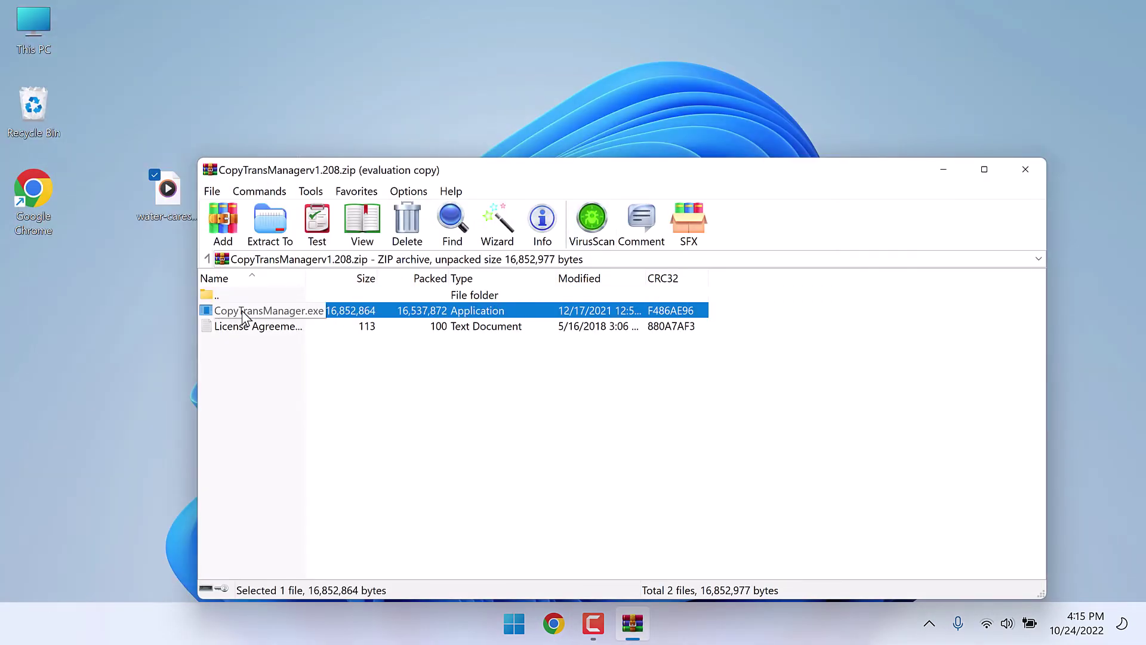
pyautogui.moveTo(183, 308); pyautogui.dragTo(144, 308)
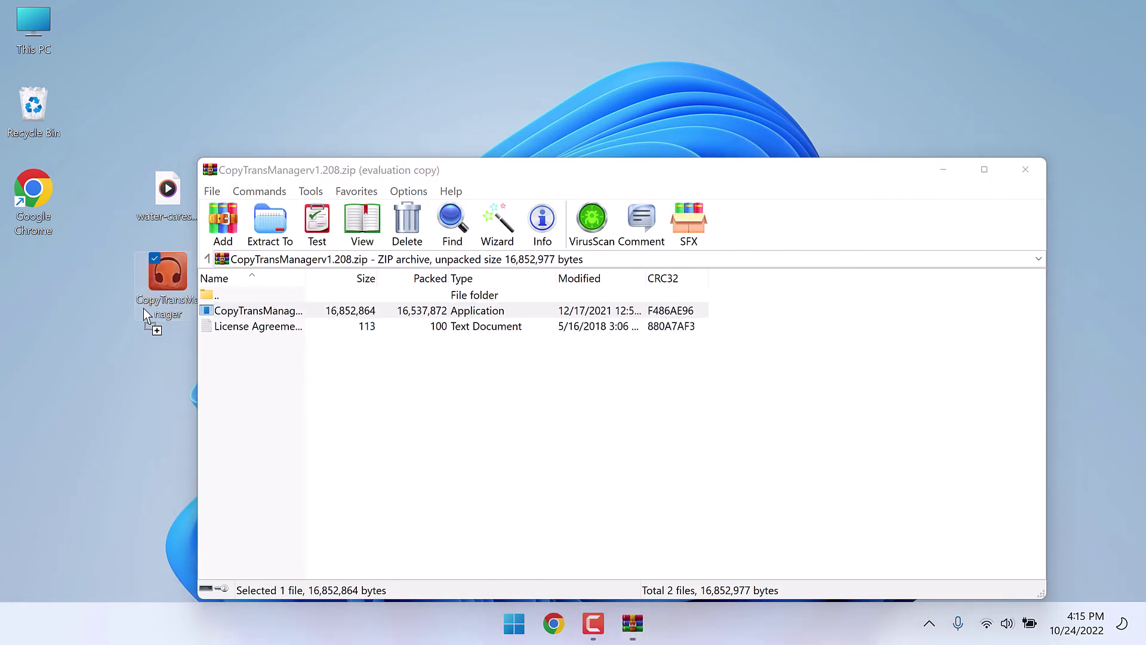
# Step: Close WinRAR, start CopyTrans Manager past its welcome screen, and briefly check Windows Search
pyautogui.click(1026, 169)
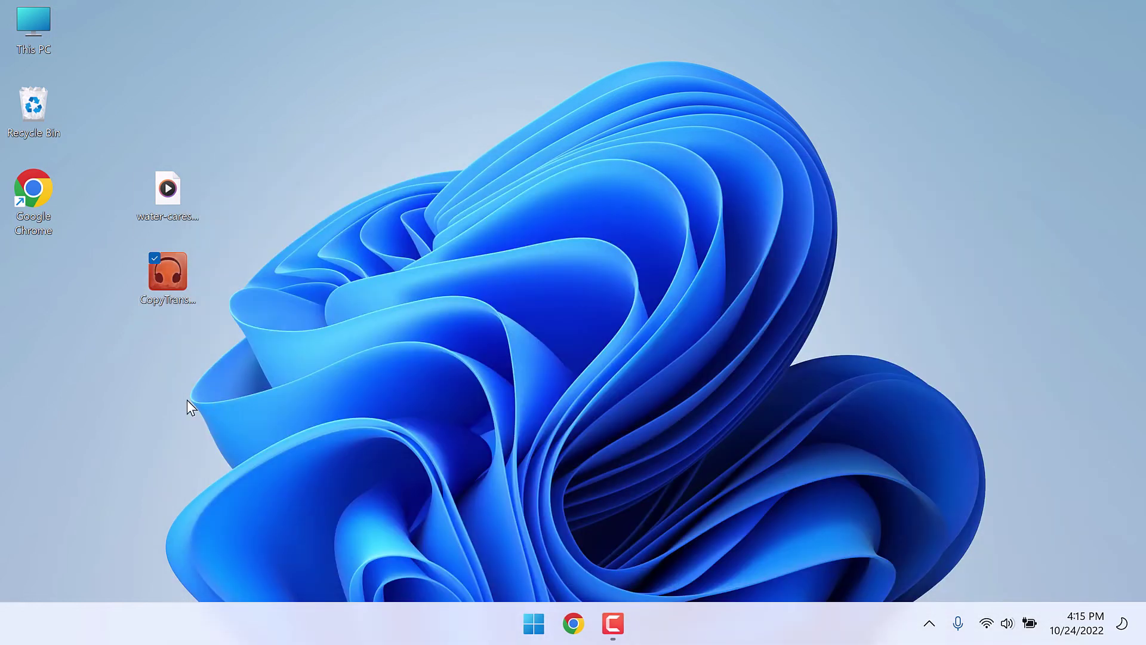
pyautogui.doubleClick(184, 261)
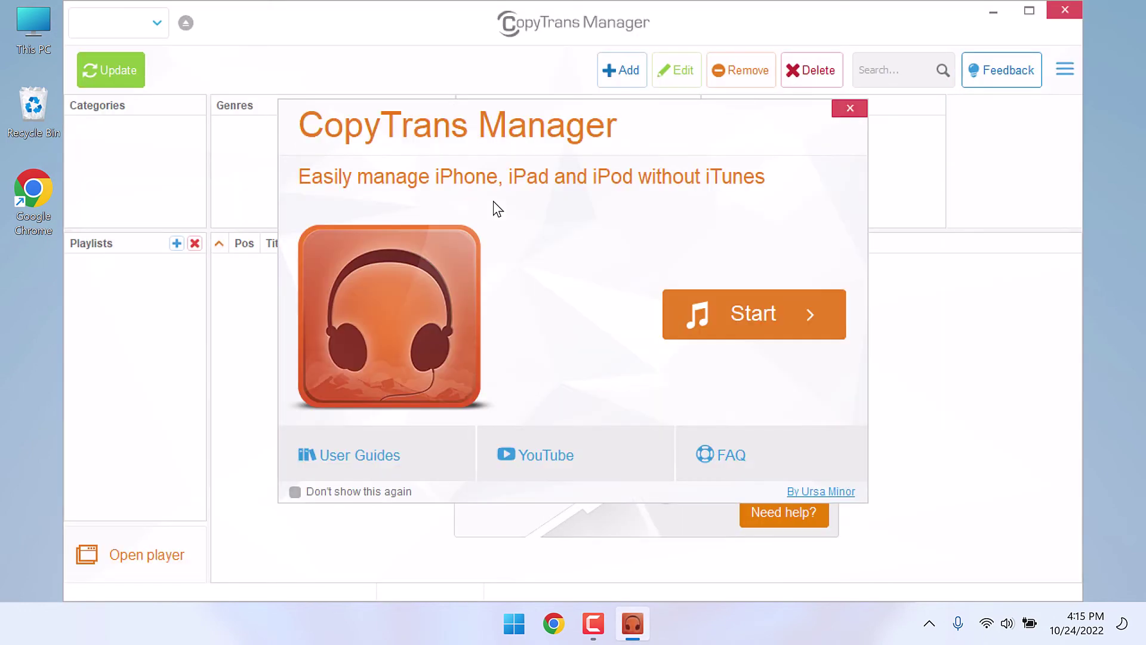
pyautogui.click(851, 109)
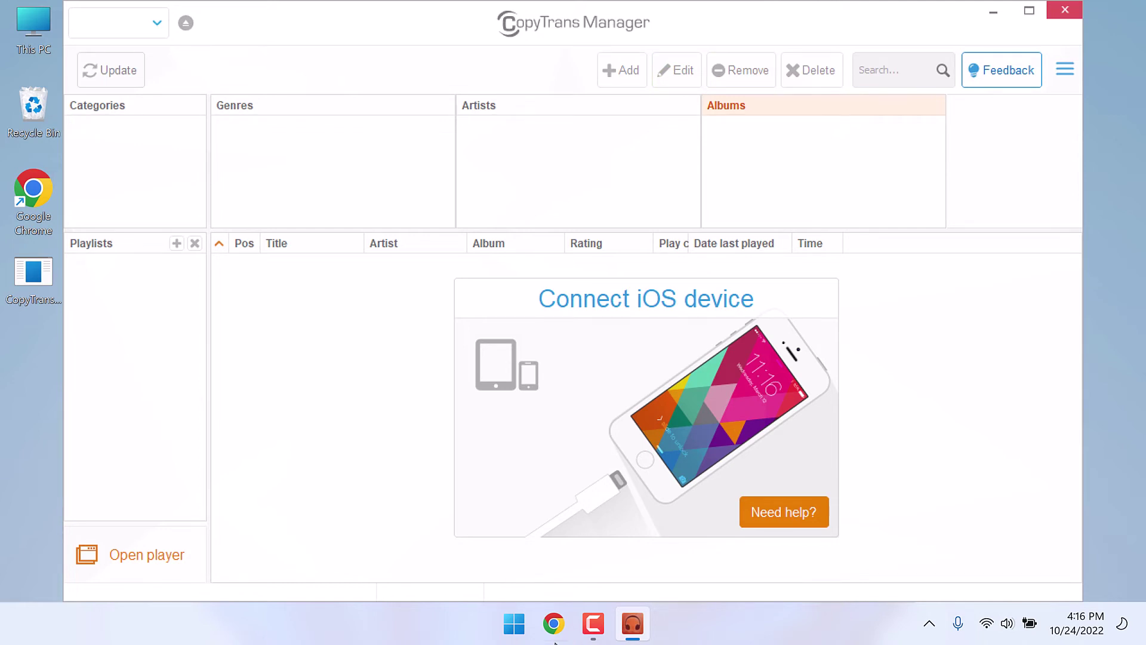
pyautogui.click(515, 623)
pyautogui.write('itunes')
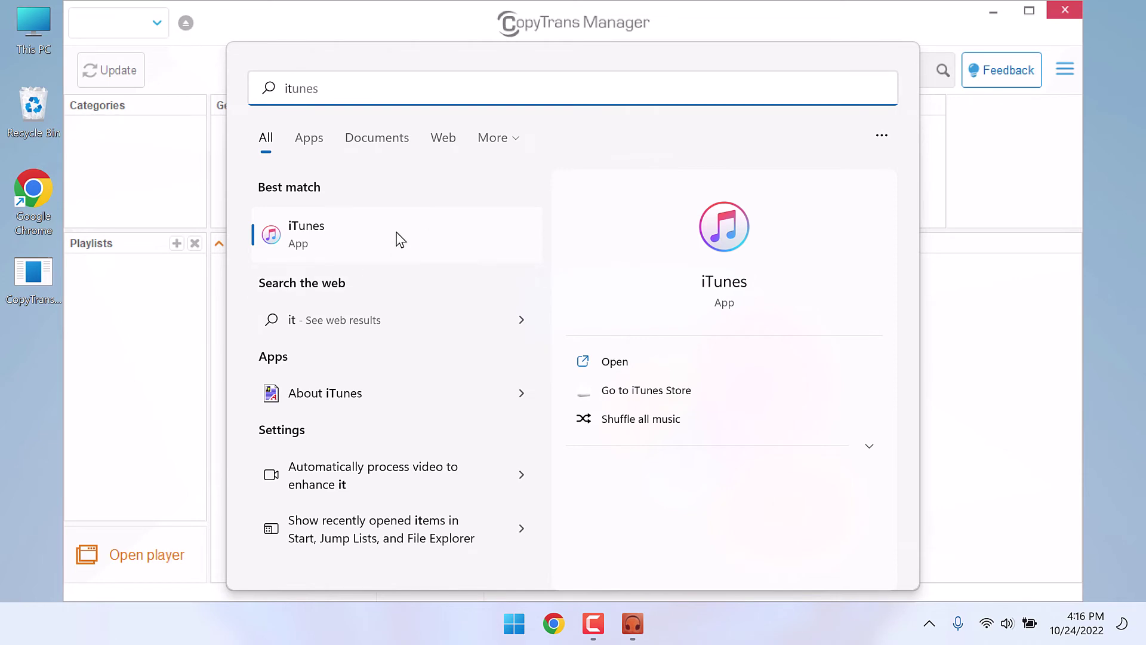
pyautogui.click(708, 18)
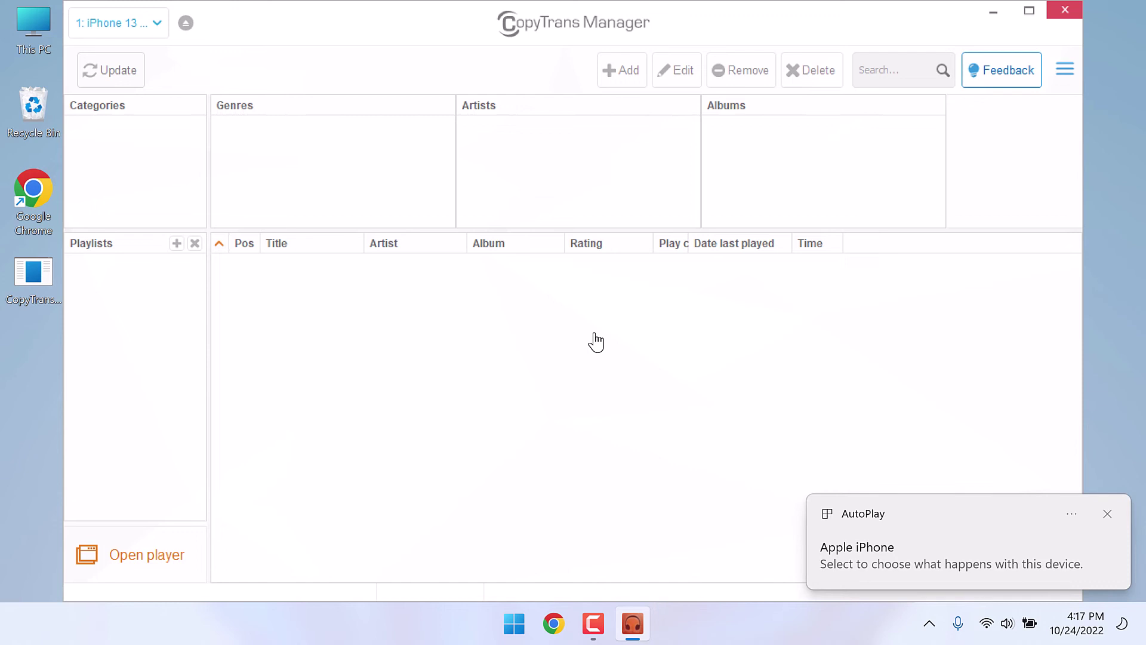
pyautogui.click(1109, 517)
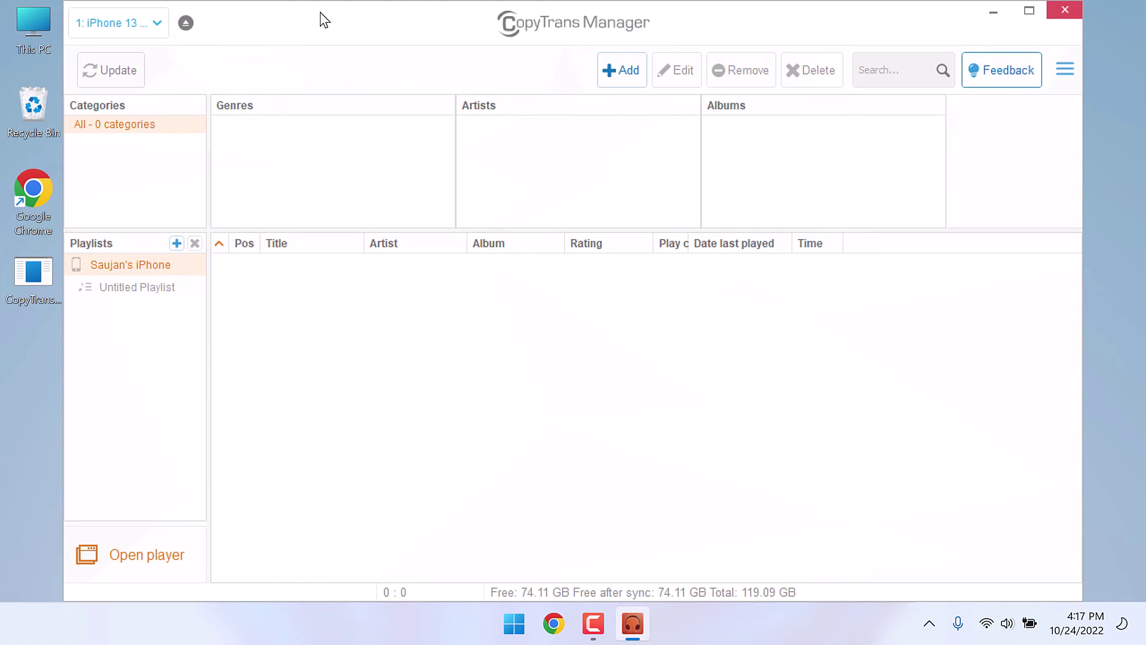
pyautogui.moveTo(323, 21); pyautogui.dragTo(562, 42)
pyautogui.click(167, 192)
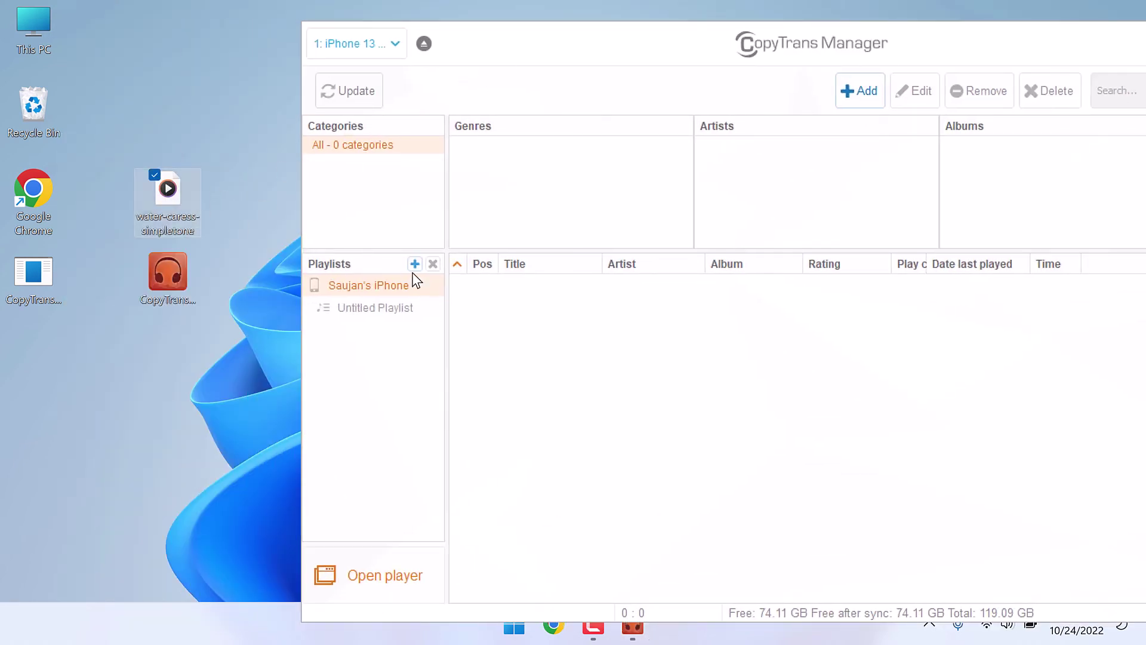
pyautogui.moveTo(167, 193); pyautogui.dragTo(557, 359)
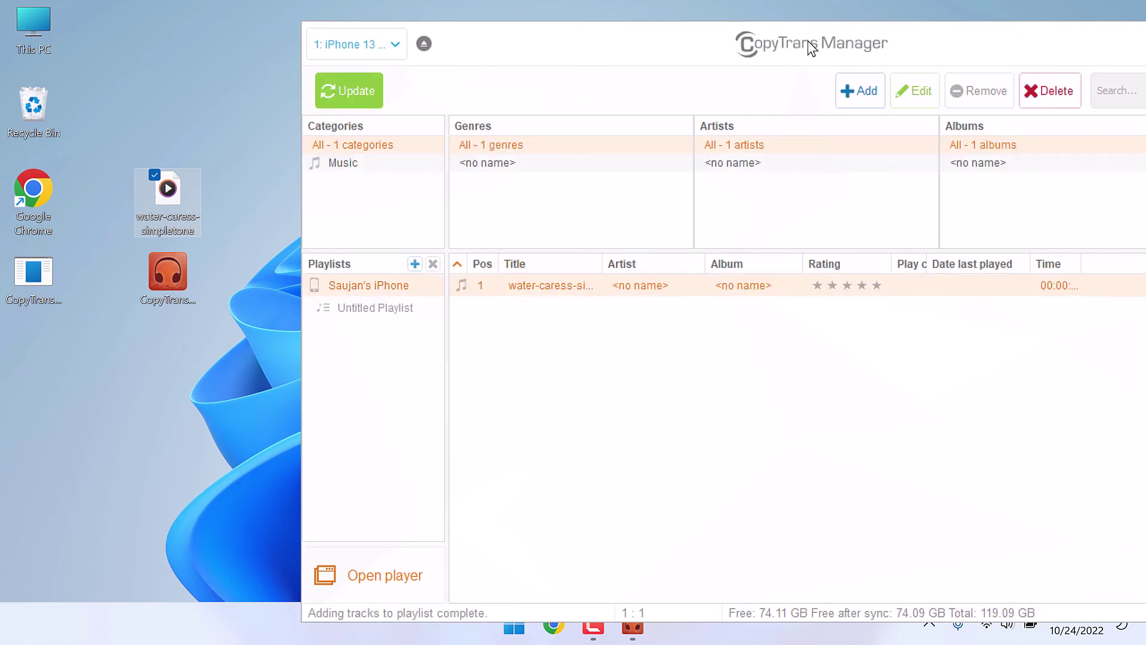
pyautogui.moveTo(808, 40); pyautogui.dragTo(681, 40)
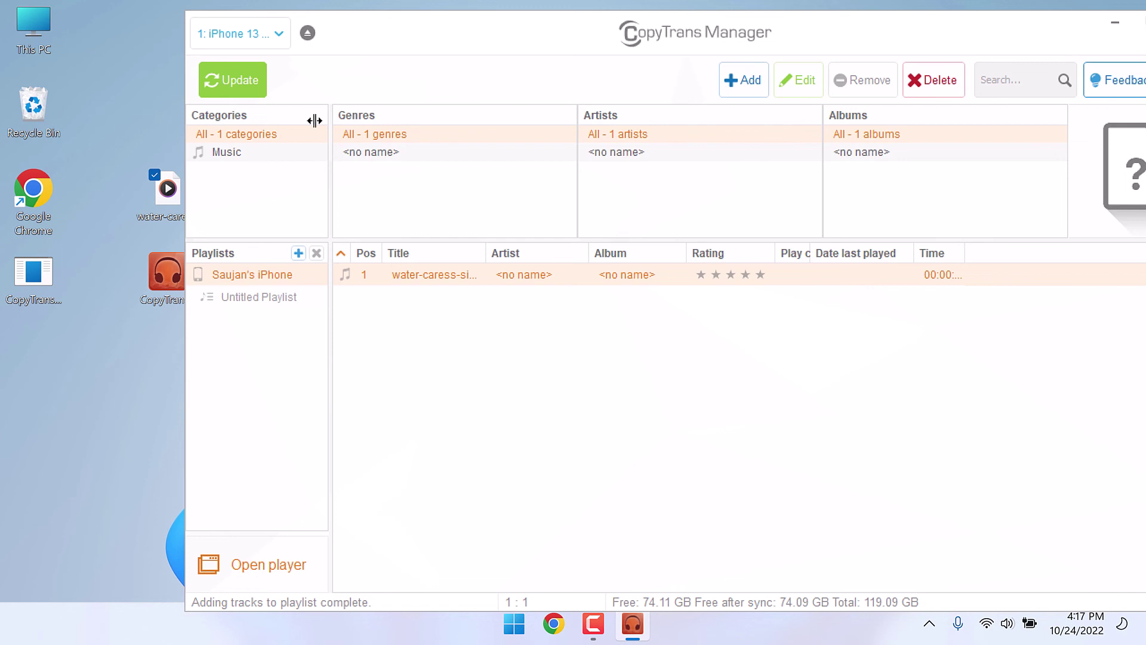
pyautogui.click(247, 89)
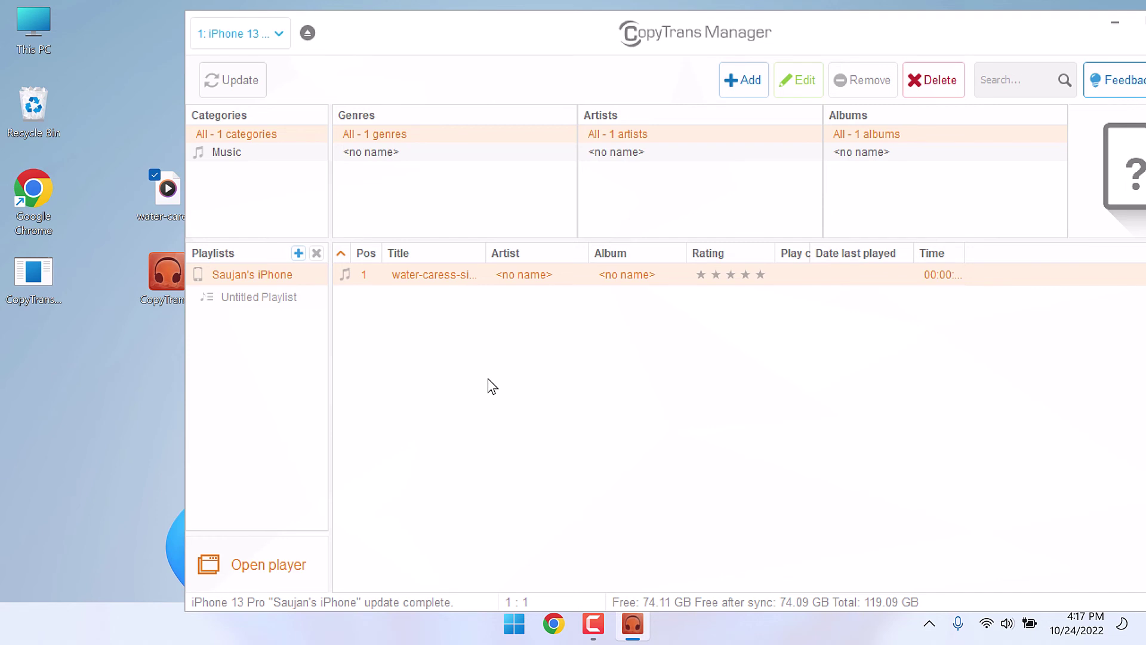
pyautogui.click(933, 80)
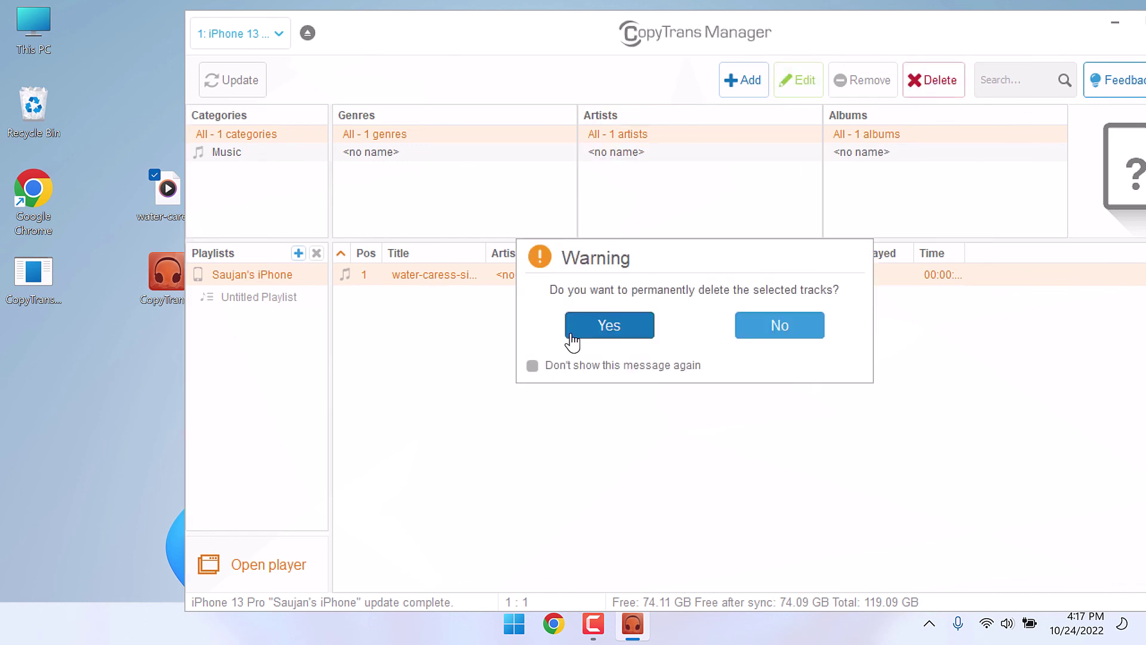
pyautogui.click(779, 325)
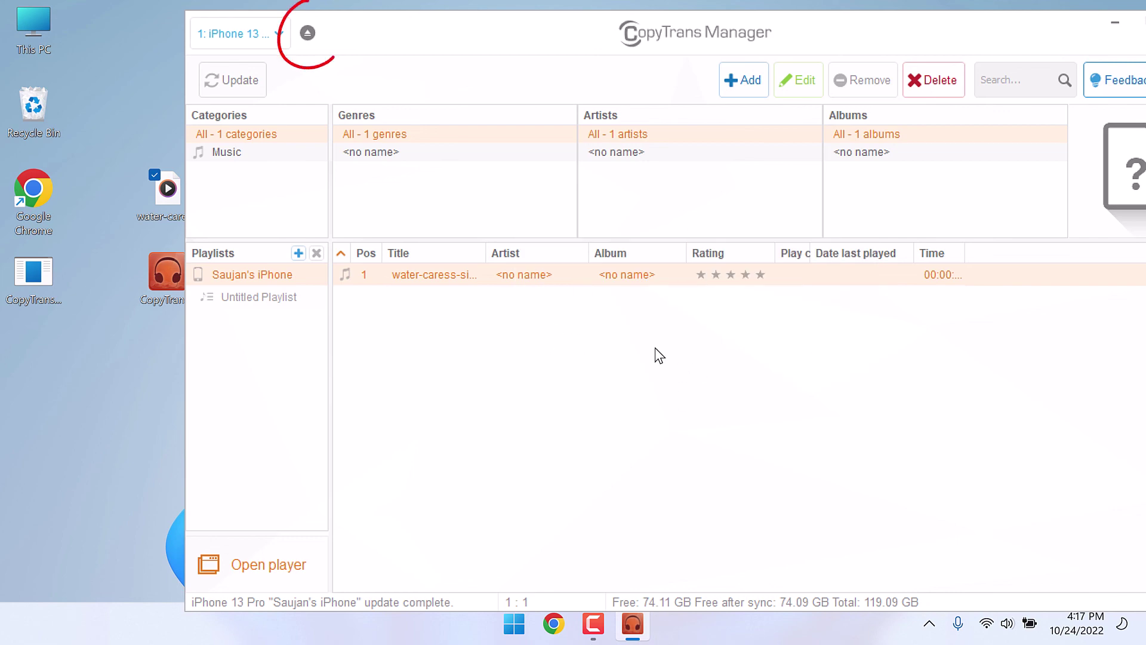